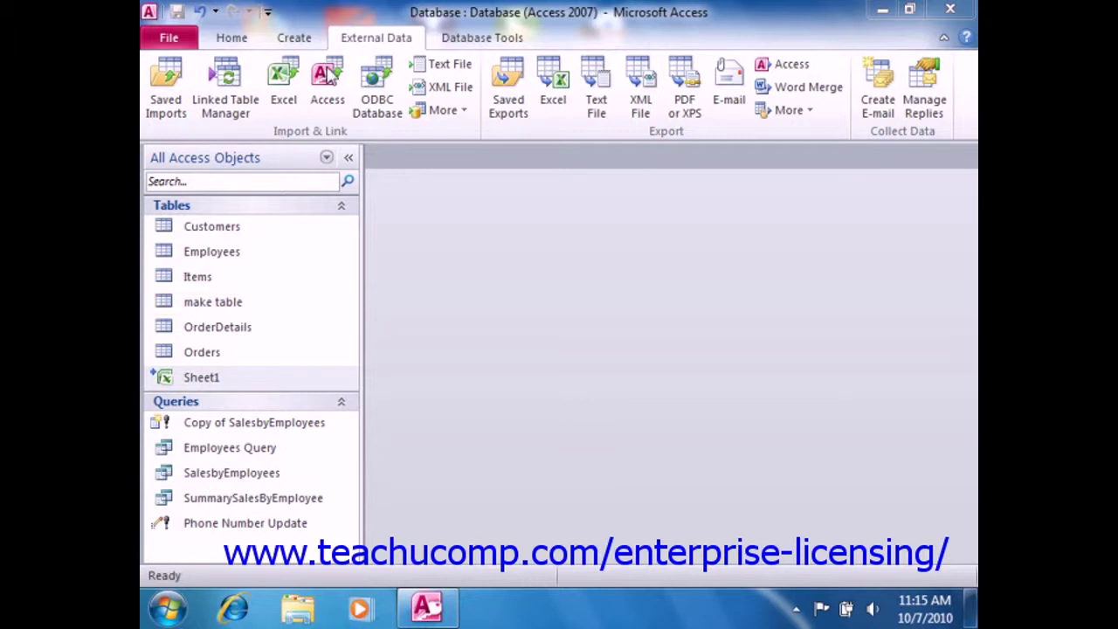
- Create a new query in design view based on the Sheet1 table and enlarge the design grid
left_click(312, 41)
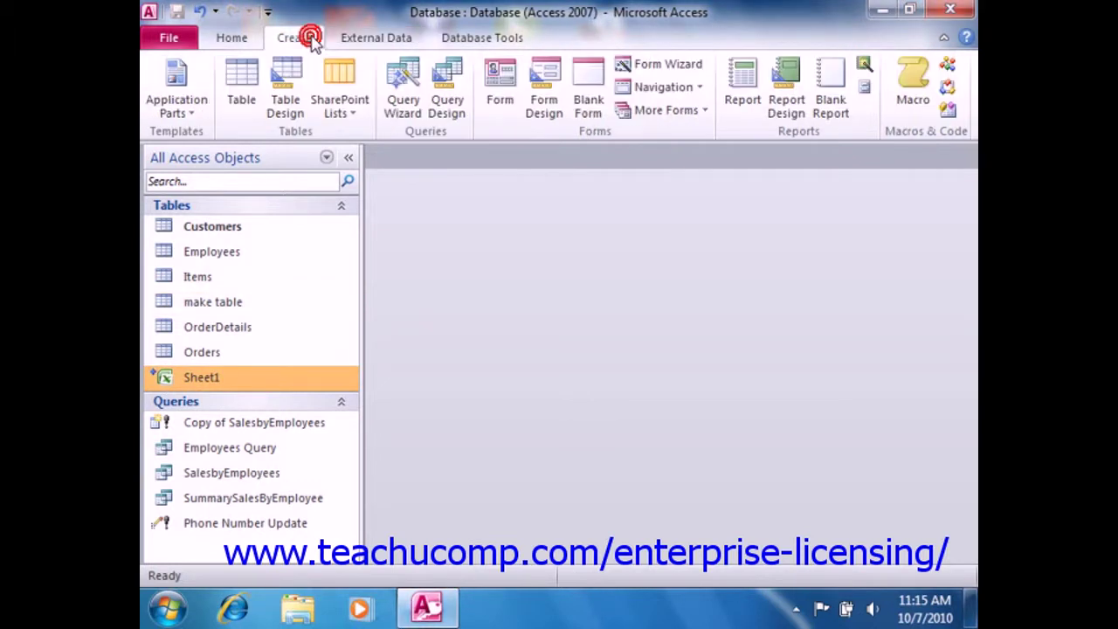
left_click(438, 93)
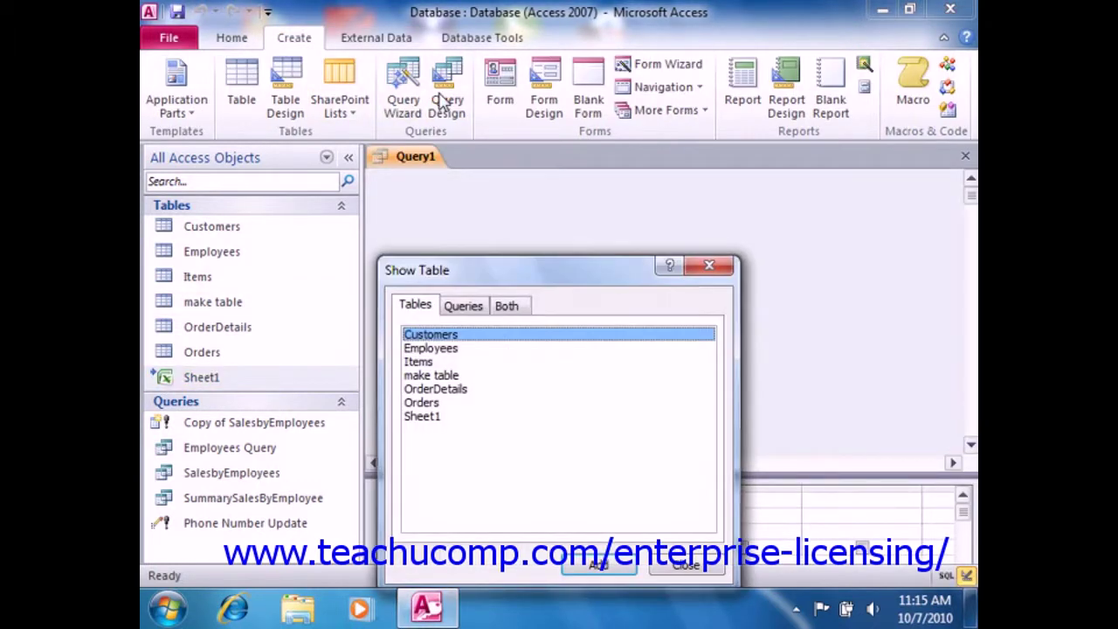
left_click(446, 417)
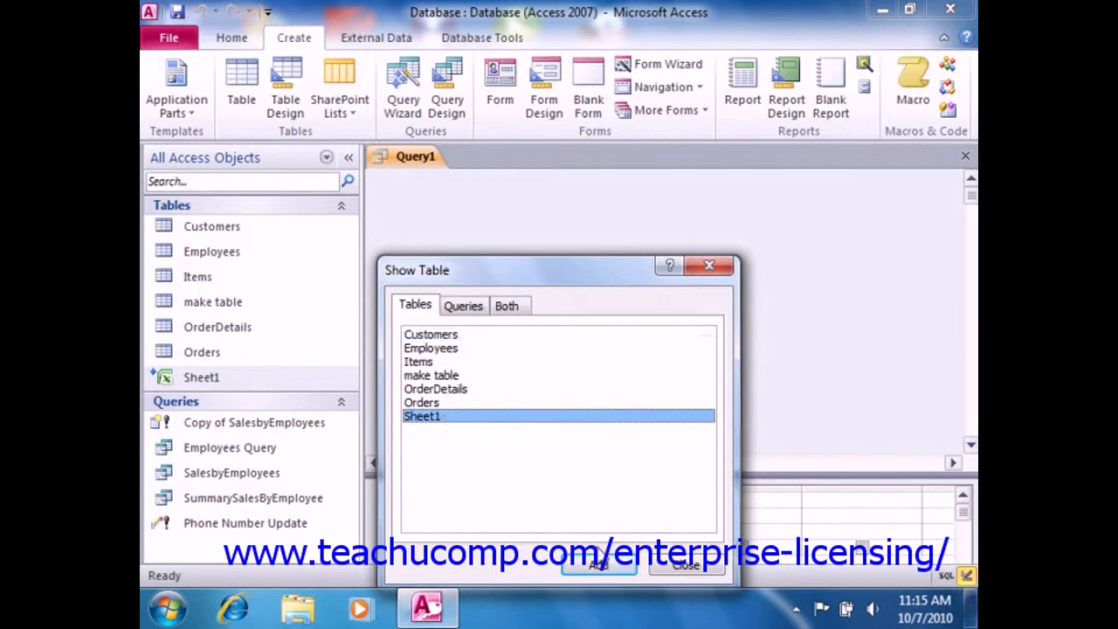
left_click(600, 566)
left_click(681, 566)
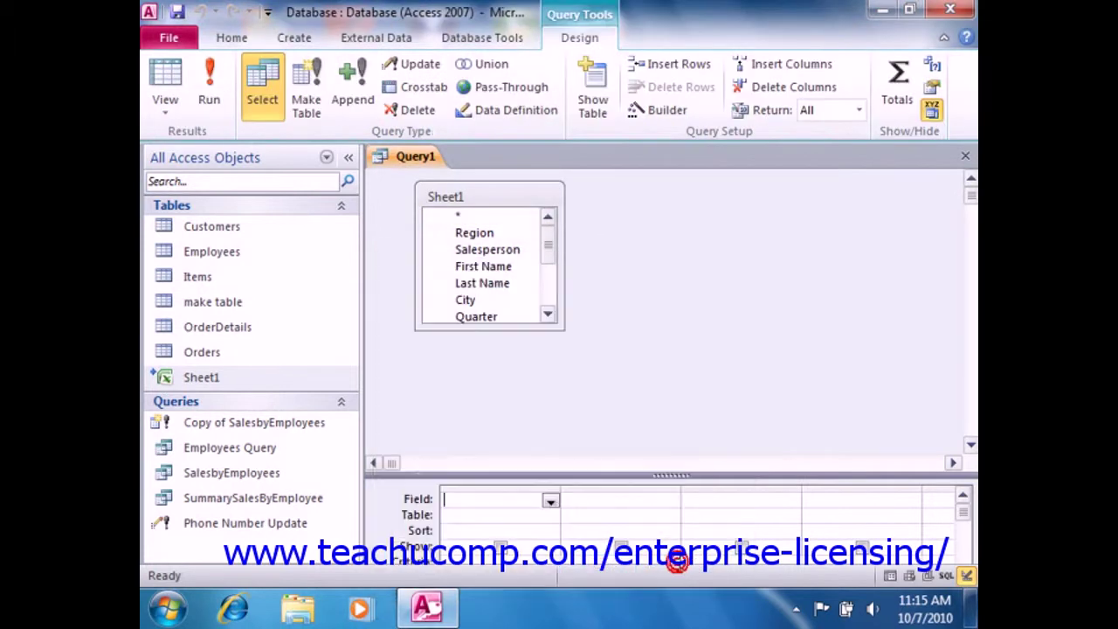
left_click_drag(620, 473, 620, 374)
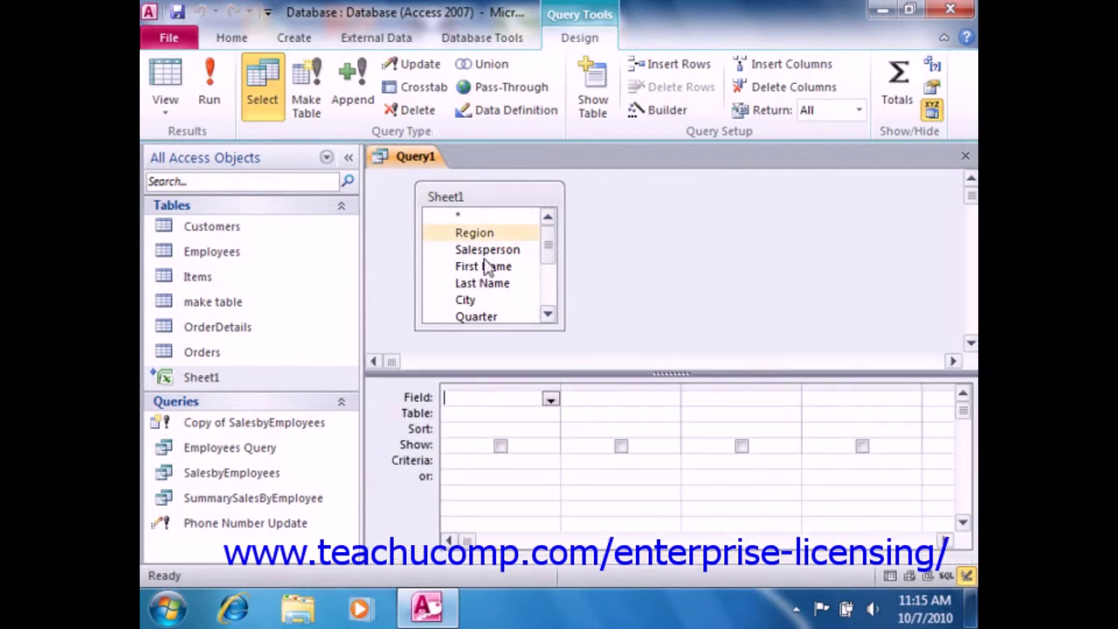
- Turn the query into an append query that targets the Employees table in the current database
left_click(365, 107)
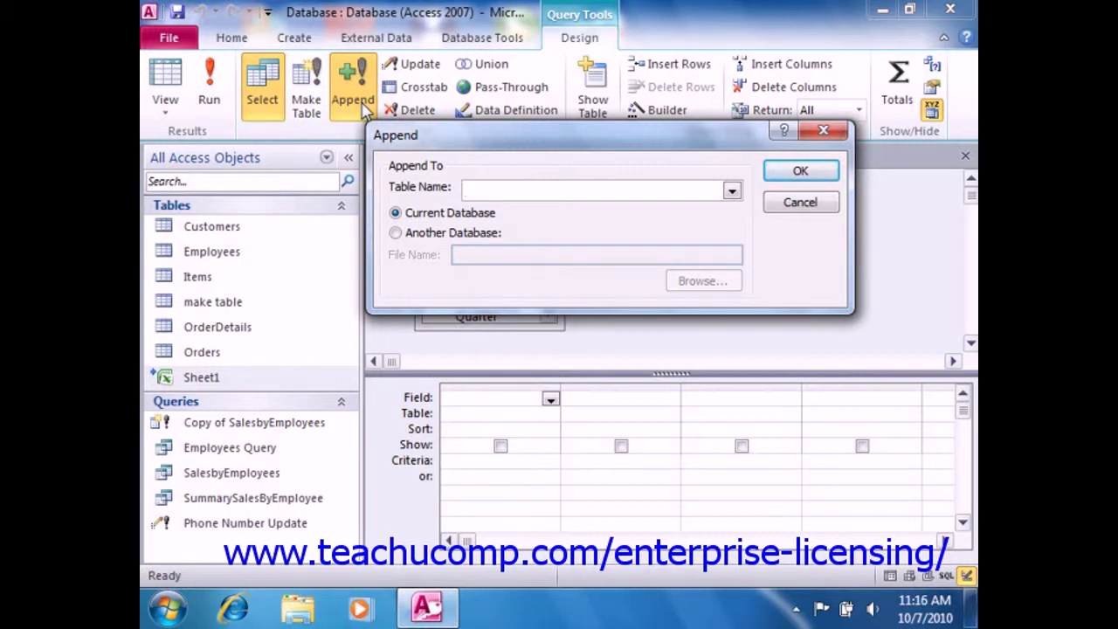
left_click(732, 191)
left_click(703, 223)
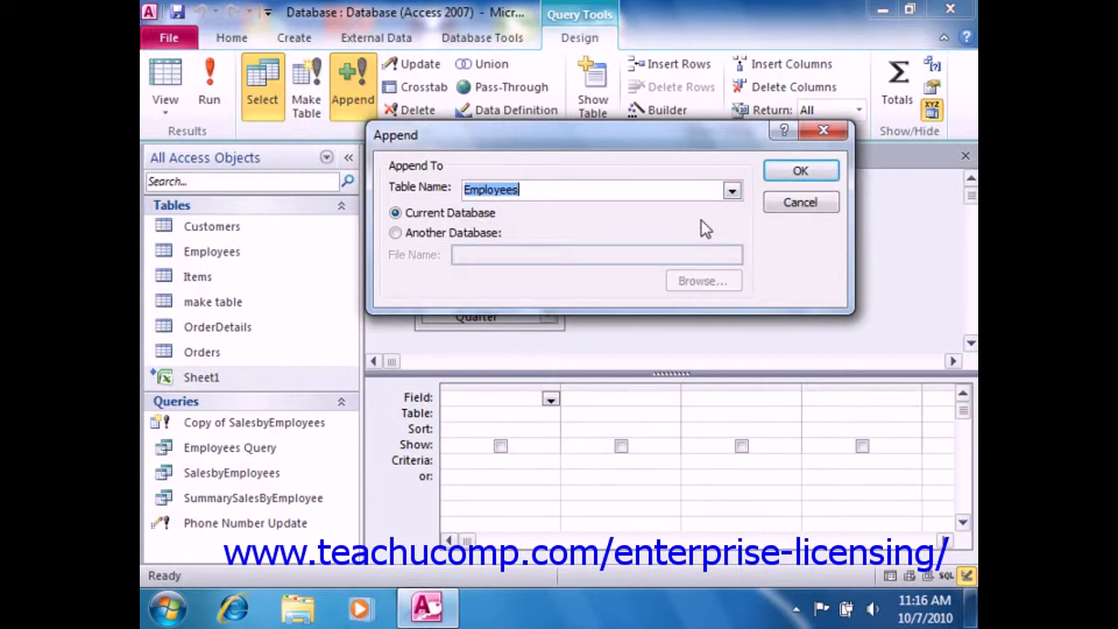
left_click(442, 236)
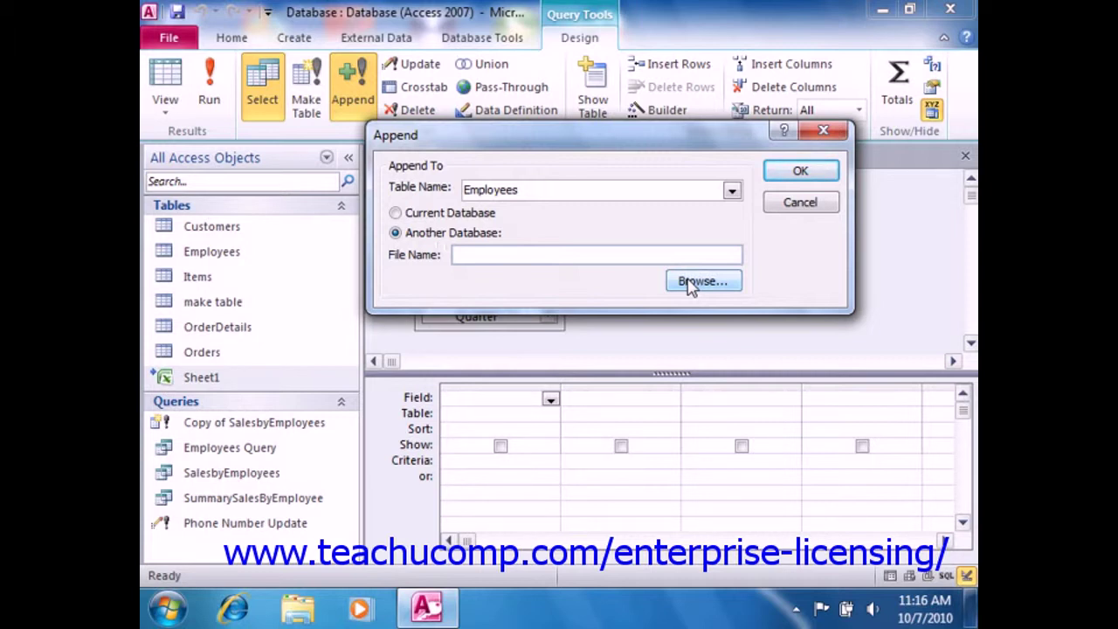
left_click(463, 215)
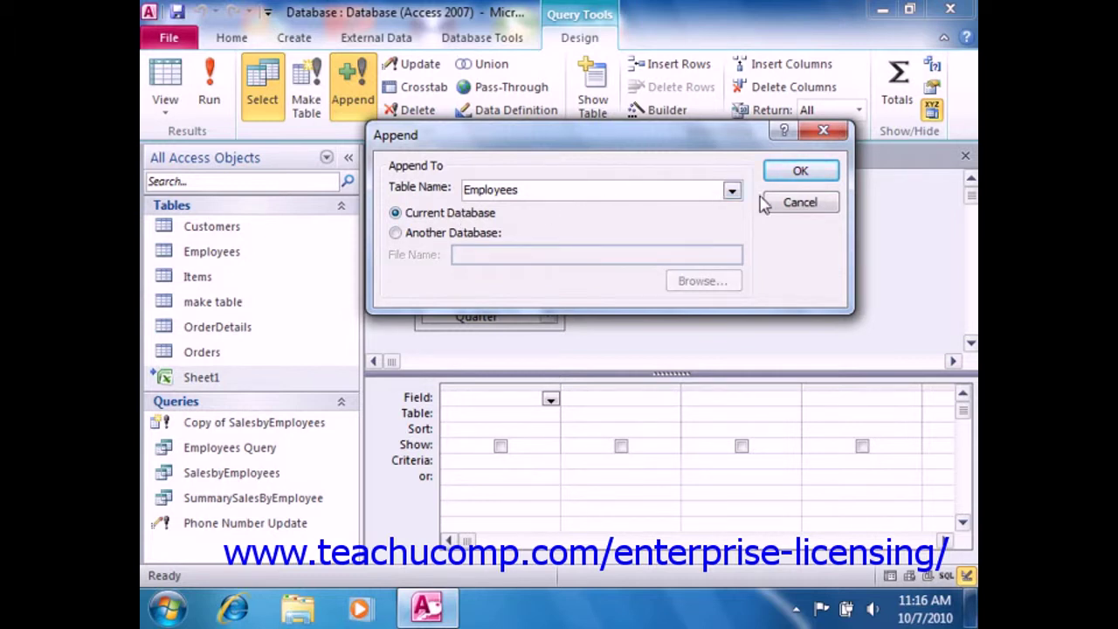
left_click(795, 173)
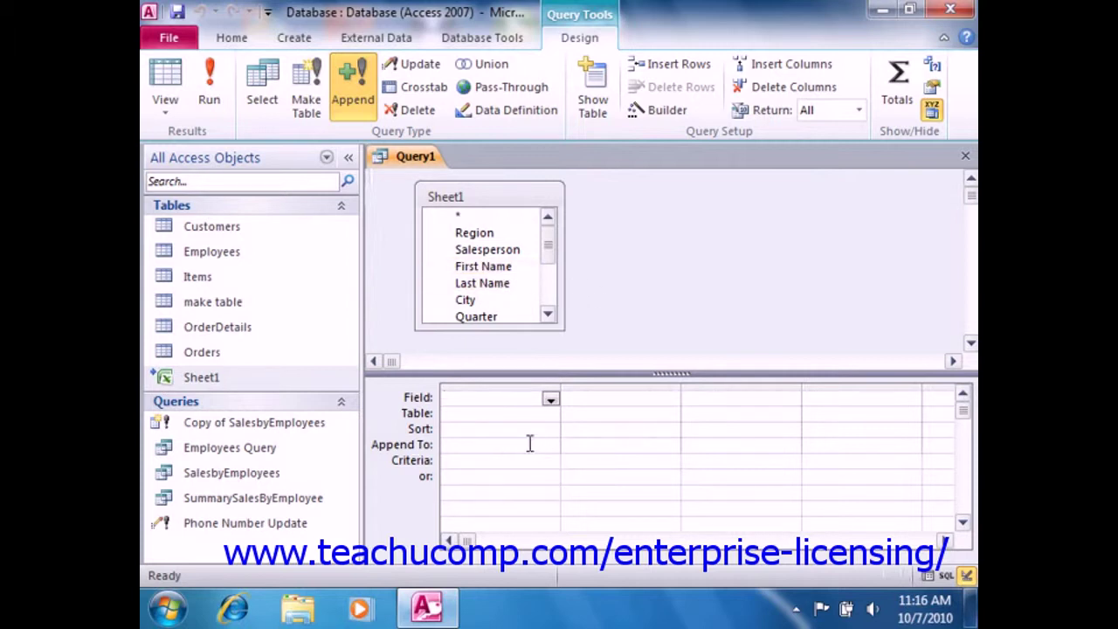
- Add the First Name and Last Name fields from Sheet1 to the first two columns of the query grid
left_click(495, 266)
left_click_drag(498, 272, 479, 398)
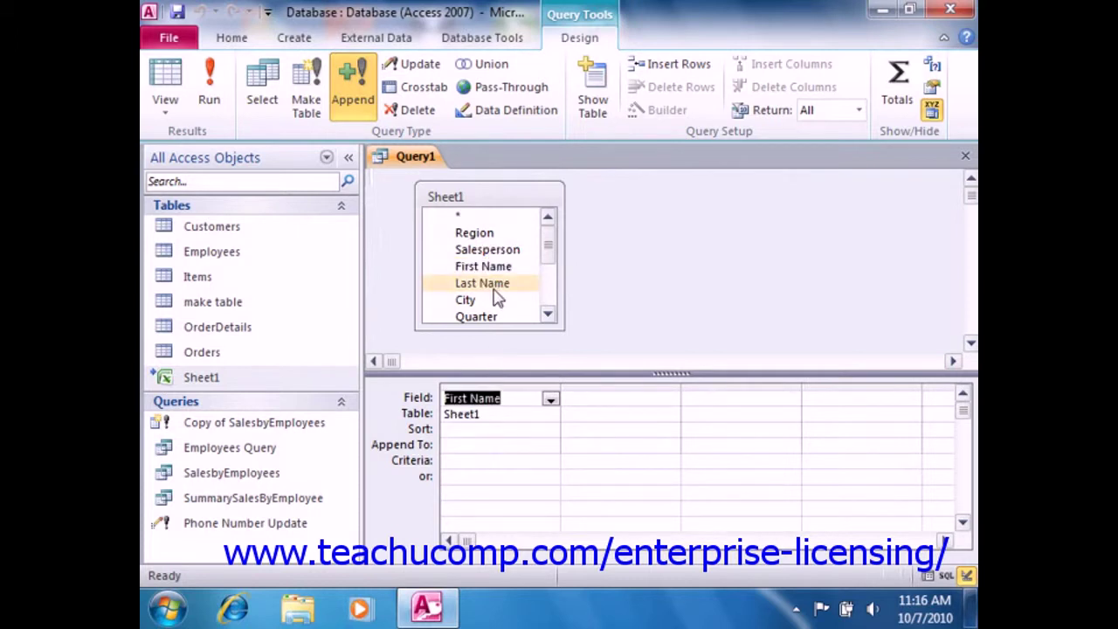
left_click_drag(495, 283, 603, 402)
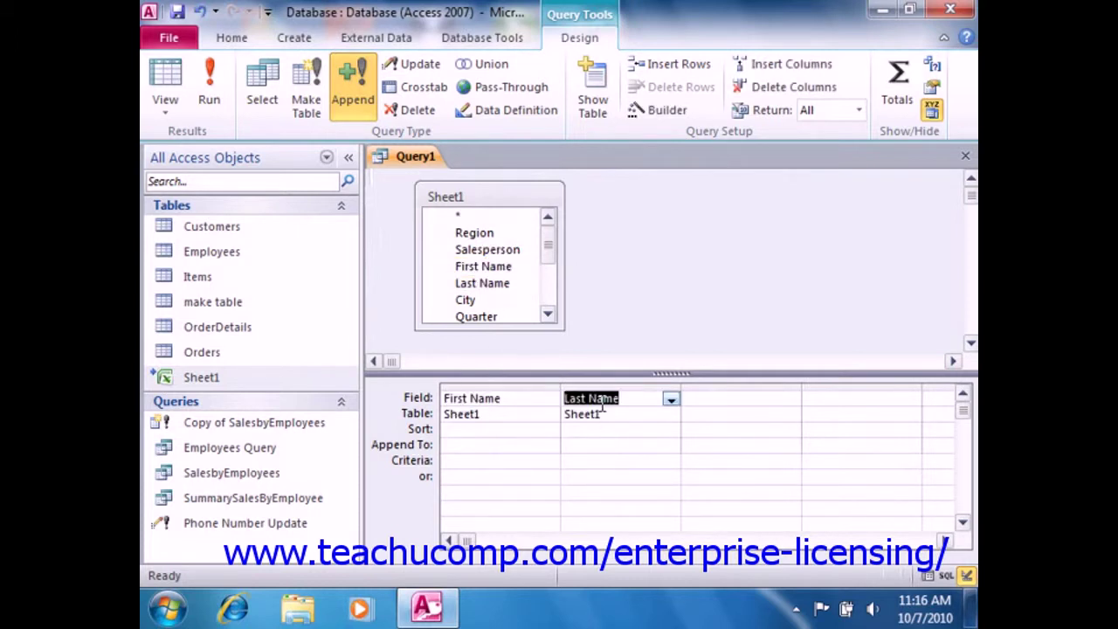
- Append First Name to FirstName and Last Name to LastName, and run the append query, accepting the row additions
left_click(487, 445)
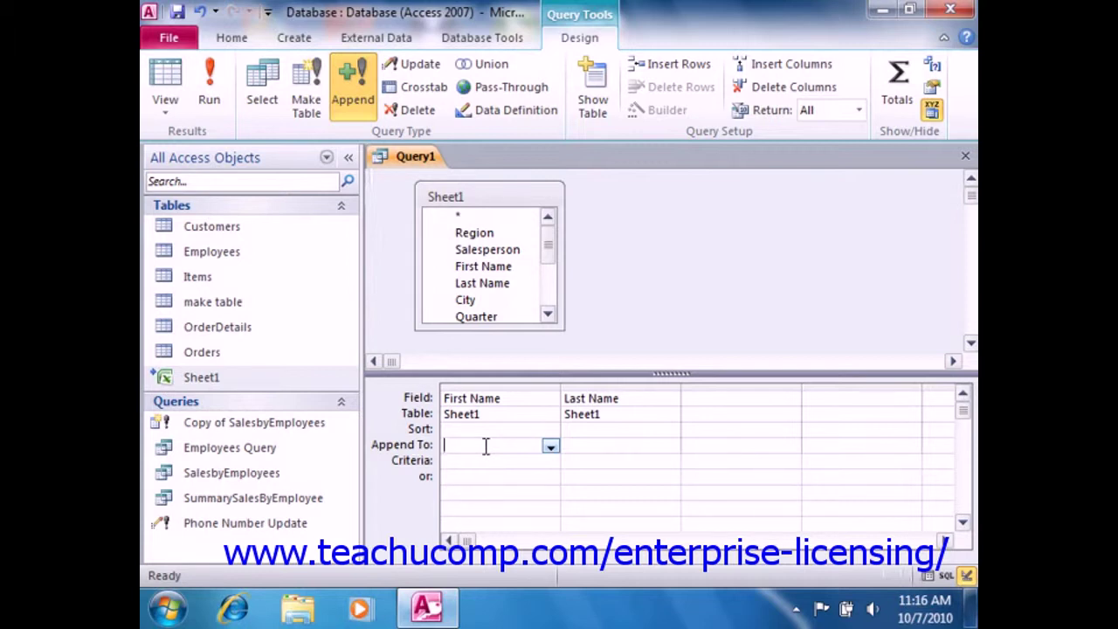
left_click(551, 447)
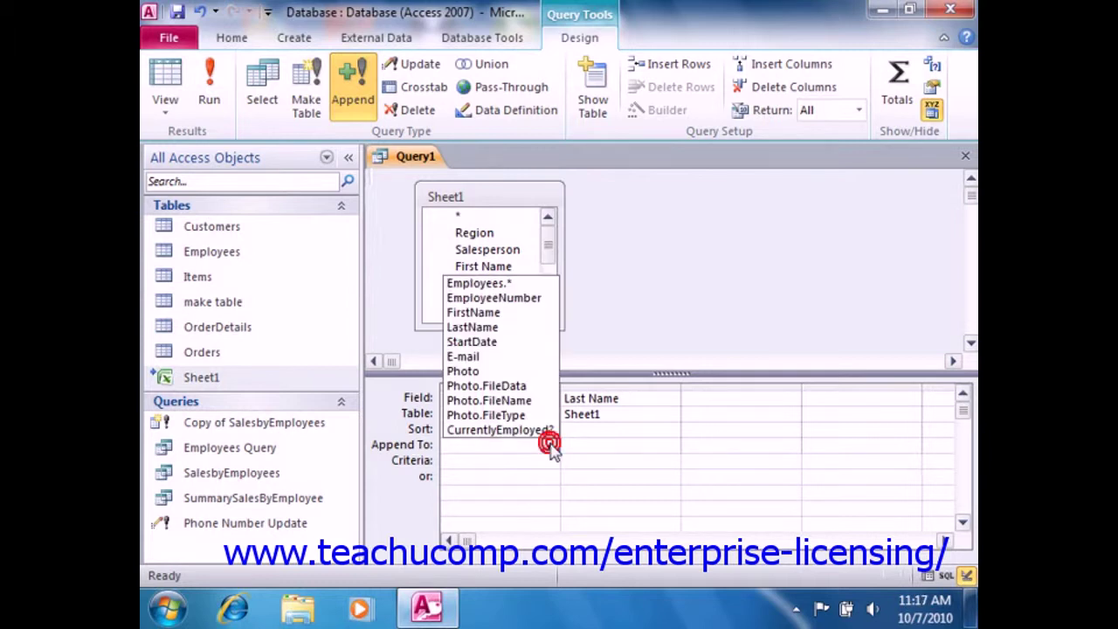
left_click(492, 312)
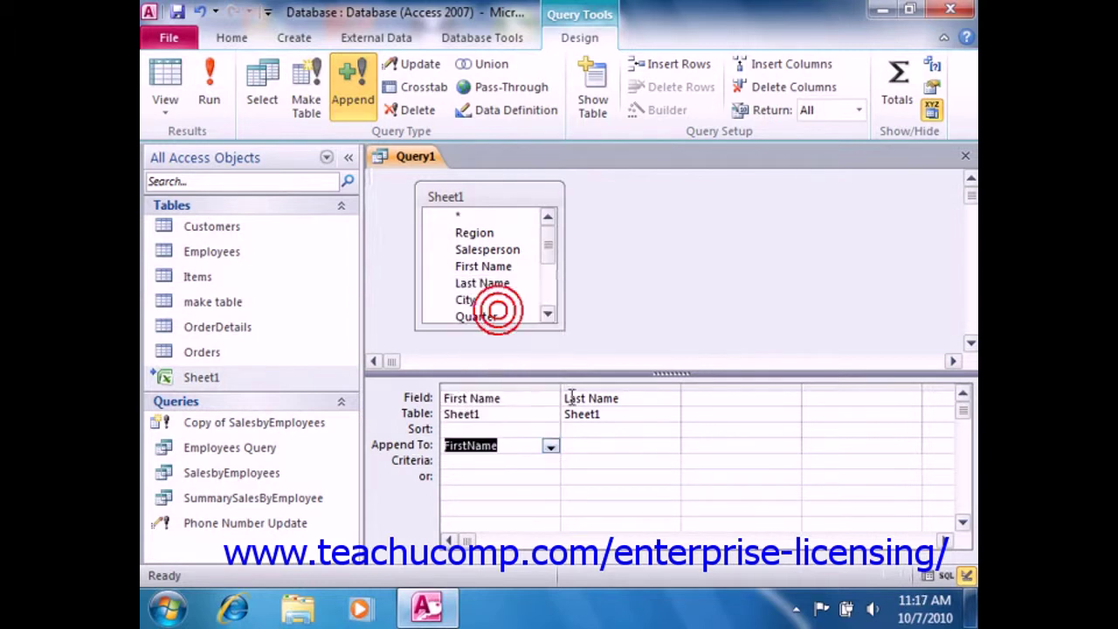
left_click(599, 445)
left_click(670, 446)
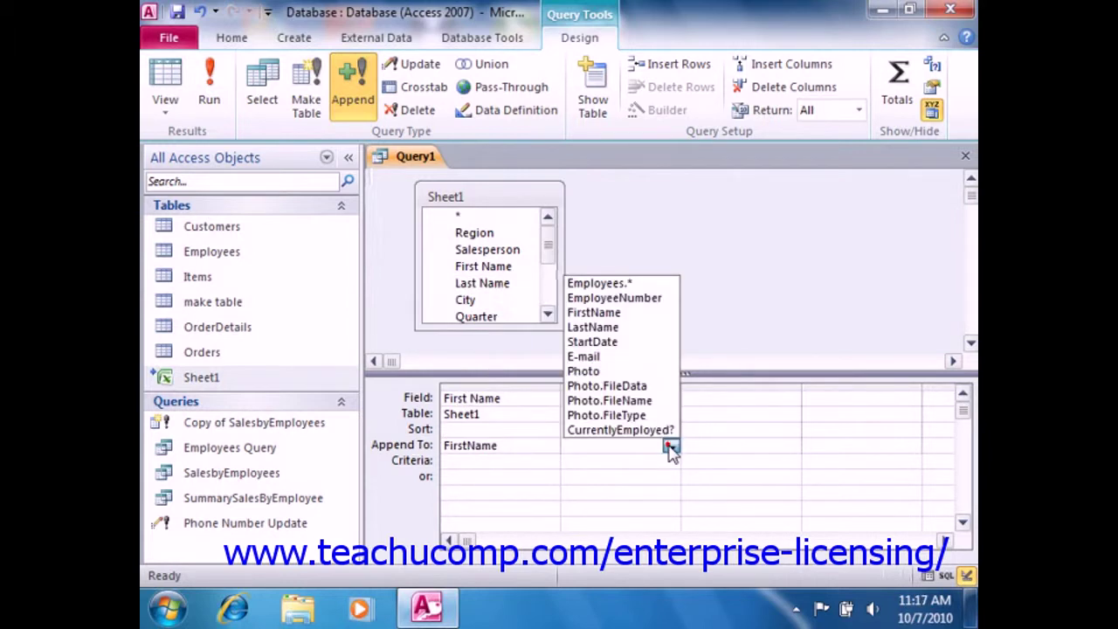
left_click(611, 326)
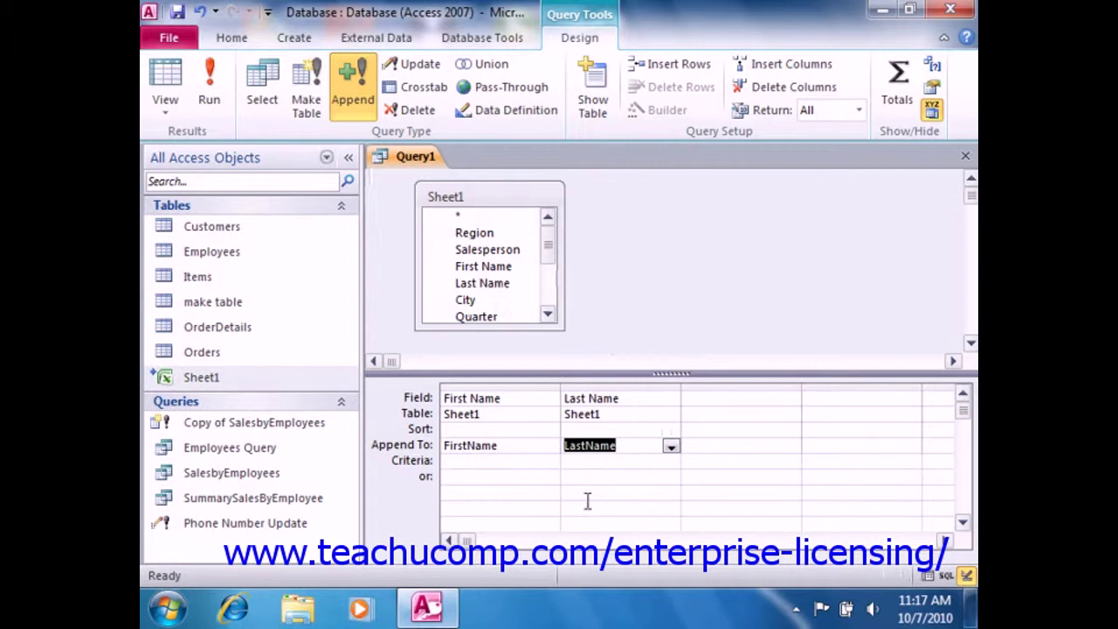
left_click(209, 98)
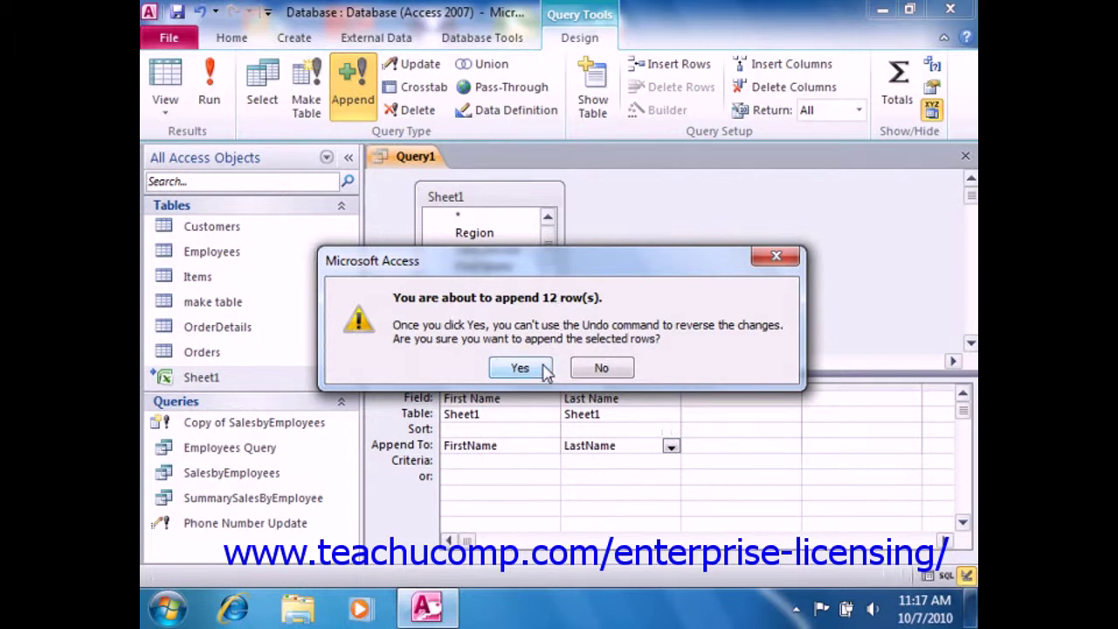
left_click(520, 368)
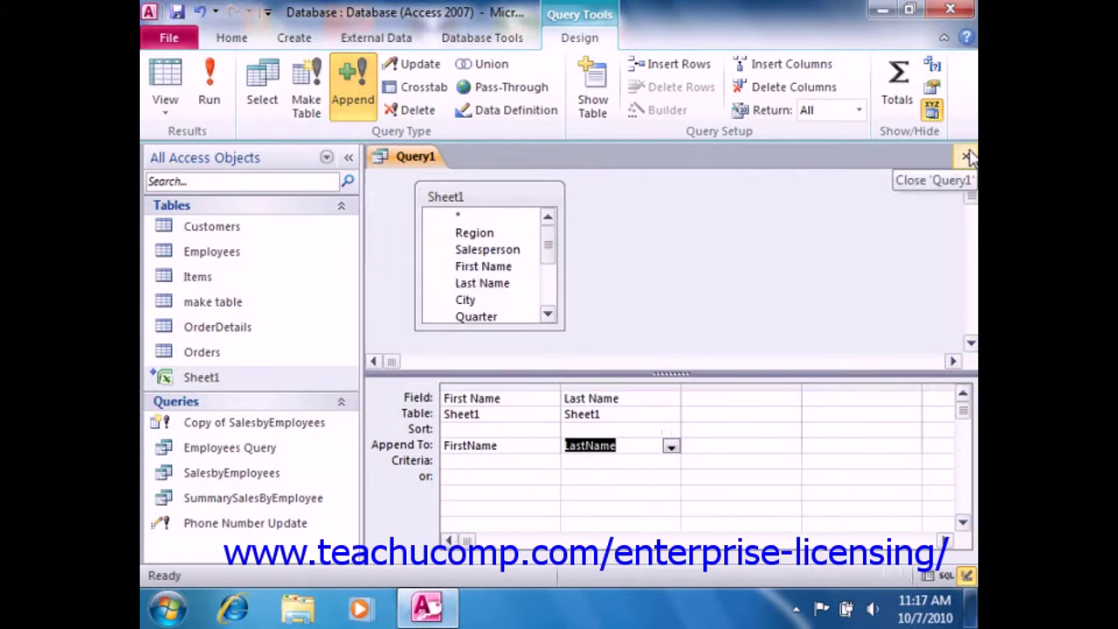
- Review the source records in Sheet1, close it, and open the Employees table to check the appended rows
double_click(260, 378)
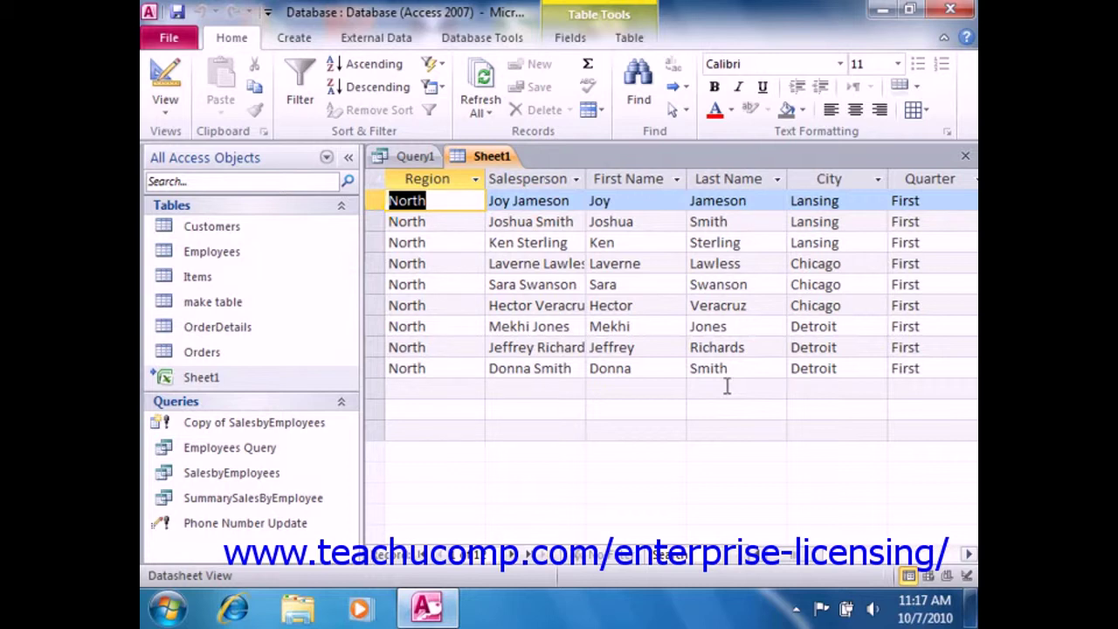
left_click(967, 156)
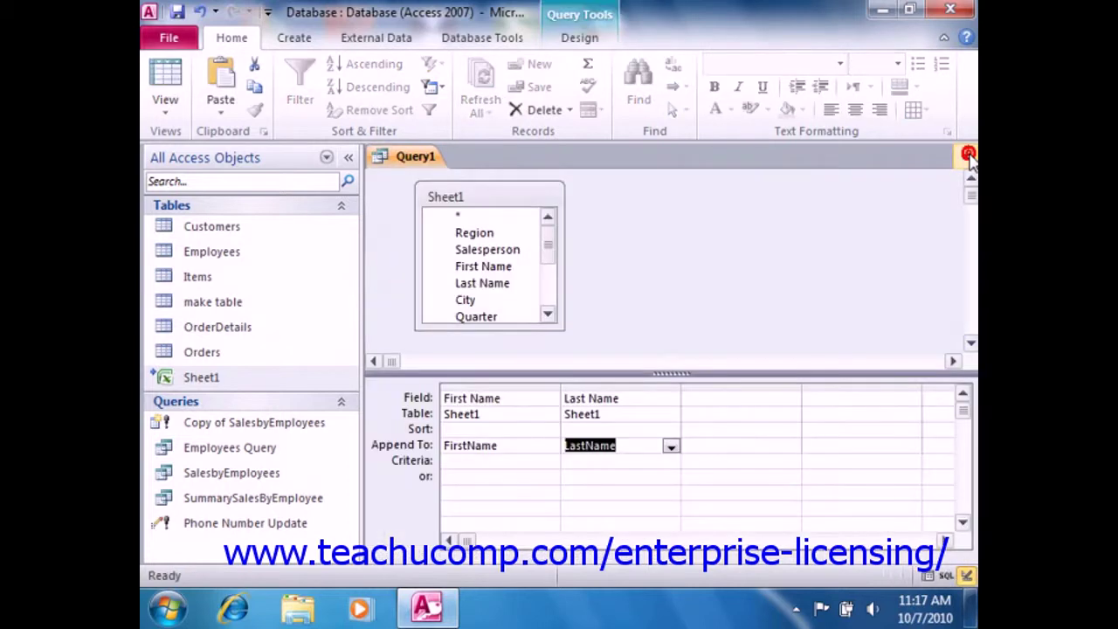
double_click(229, 251)
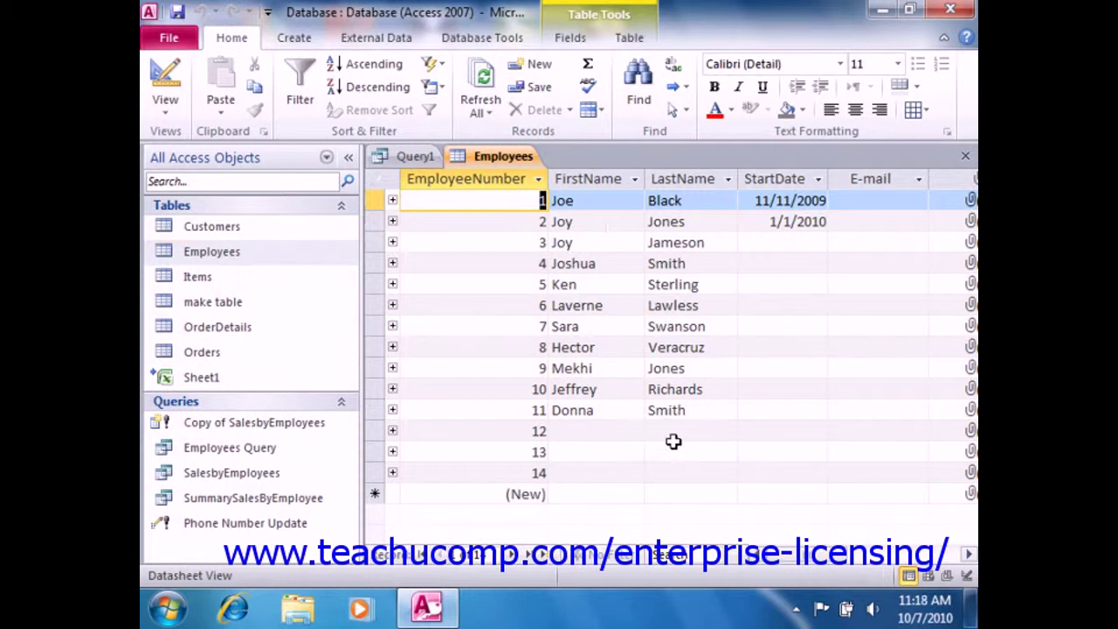
- Delete the three blank records at the end of the Employees table
left_click(381, 429)
left_click_drag(381, 429, 382, 470)
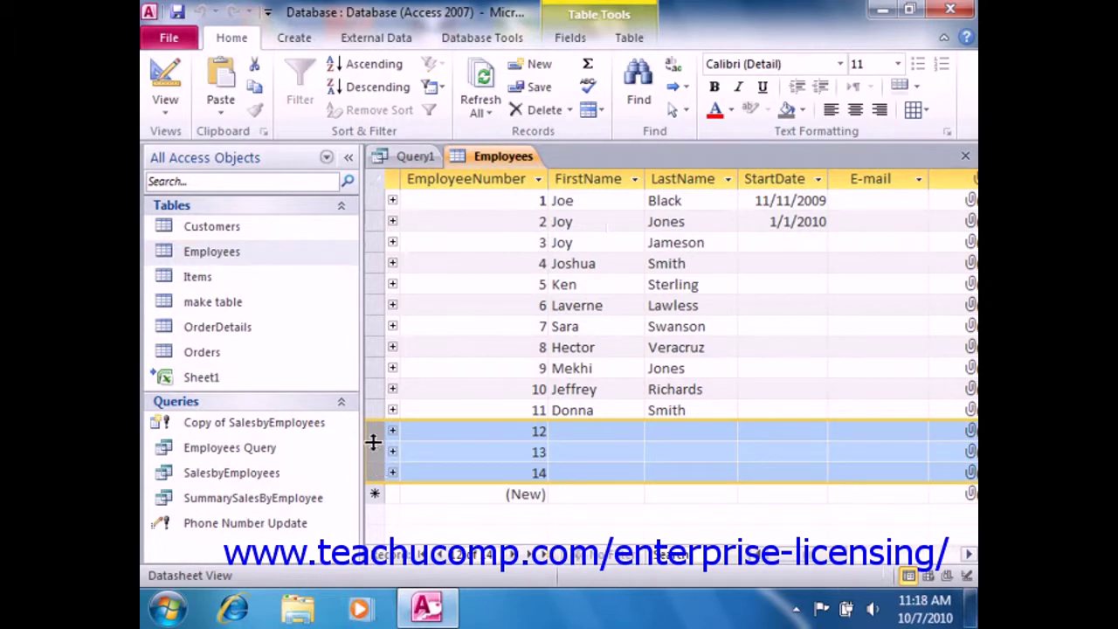
right_click(376, 447)
left_click(440, 330)
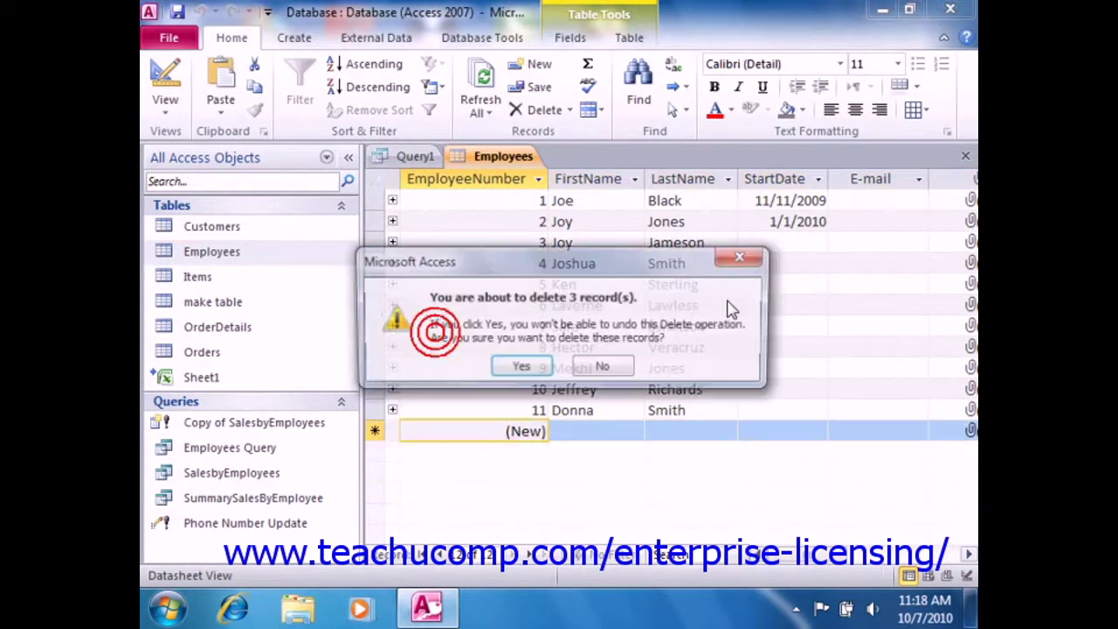
left_click(519, 368)
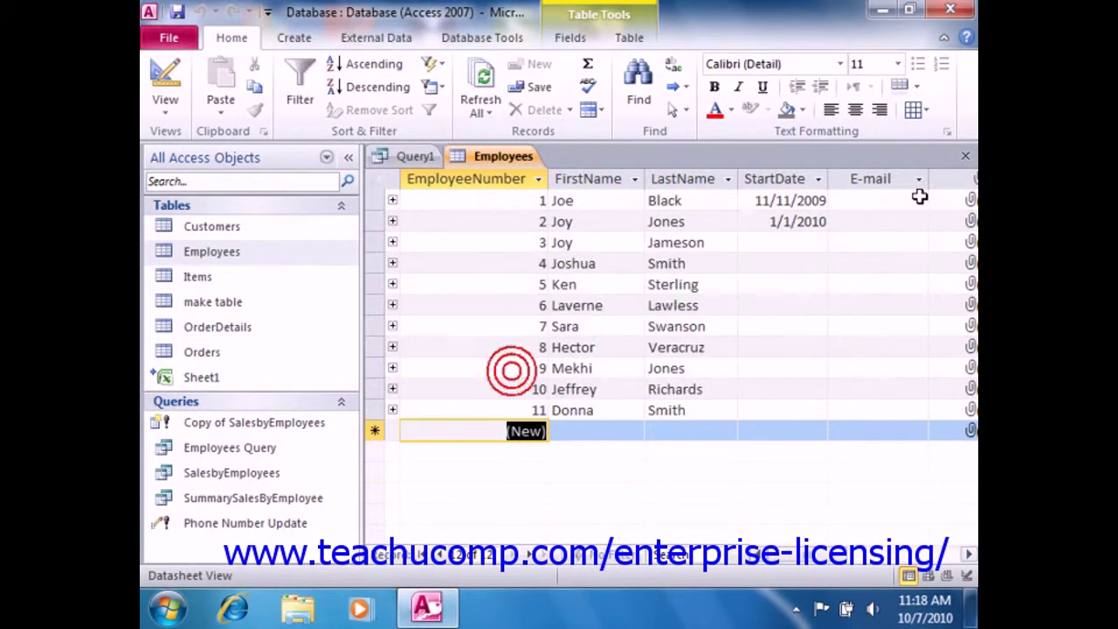
- Close the Employees table and close Query1 without saving its design
left_click(965, 156)
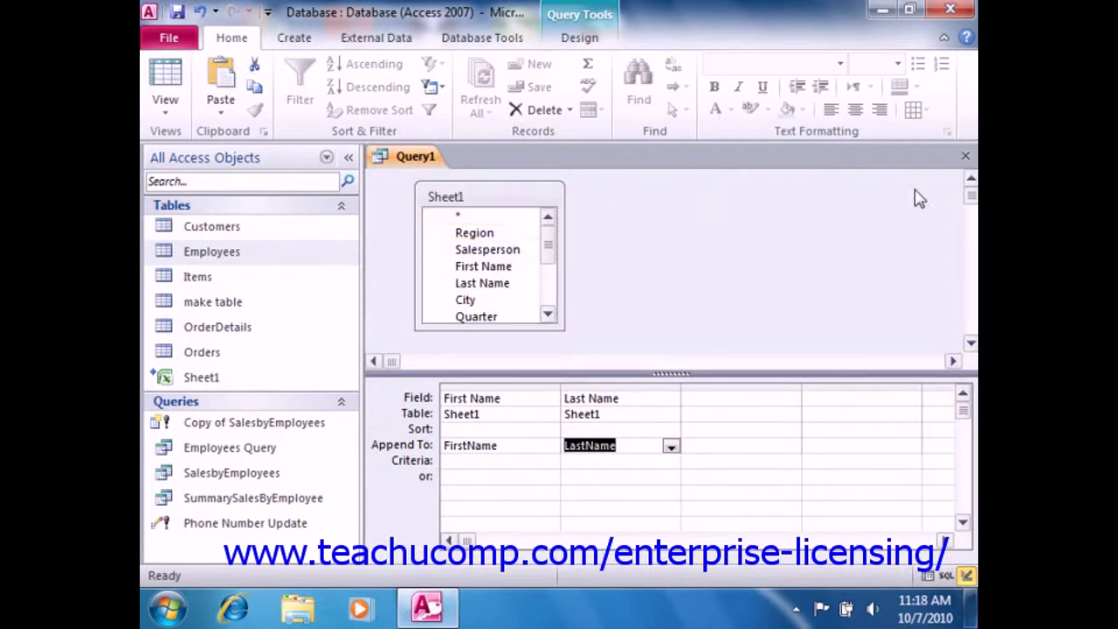
left_click(961, 160)
left_click(570, 360)
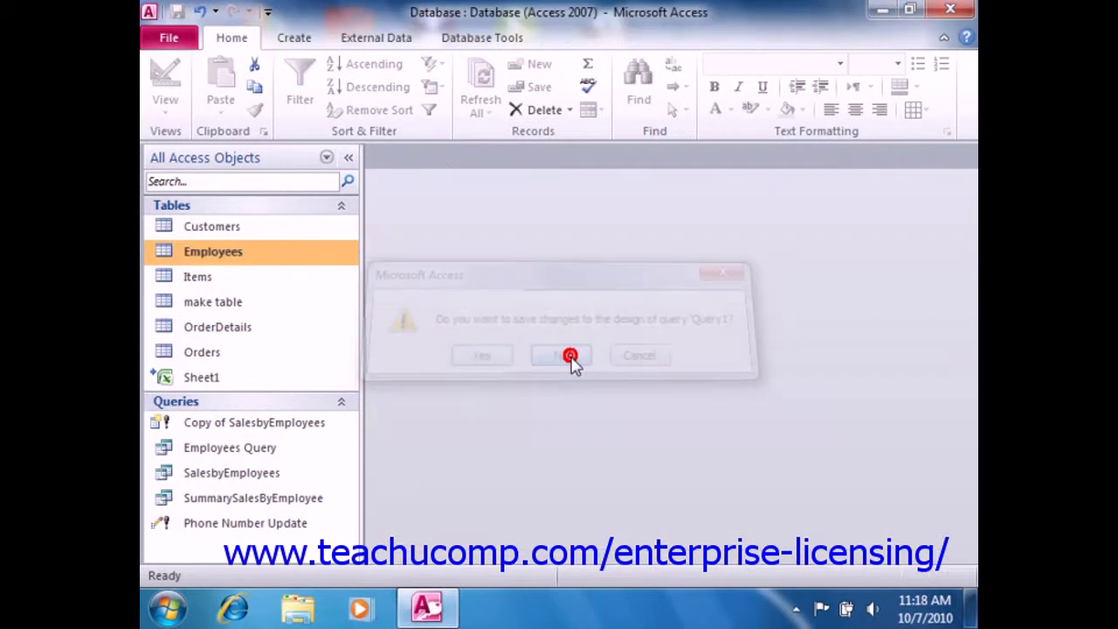
- Delete the linked table Sheet1 from the database
left_click(267, 377)
right_click(256, 379)
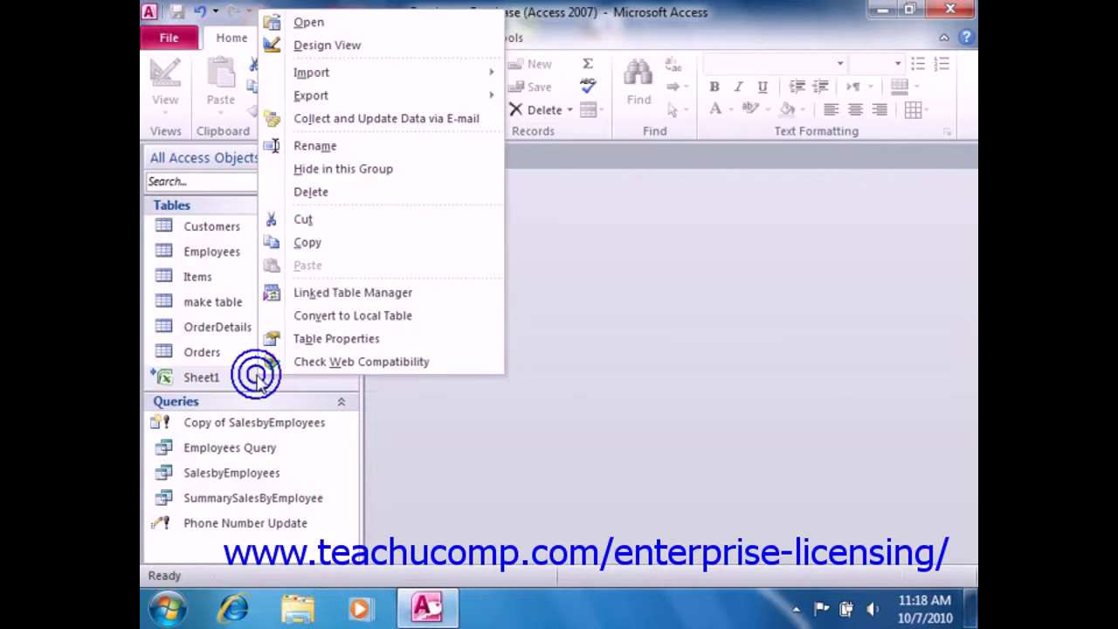
left_click(363, 193)
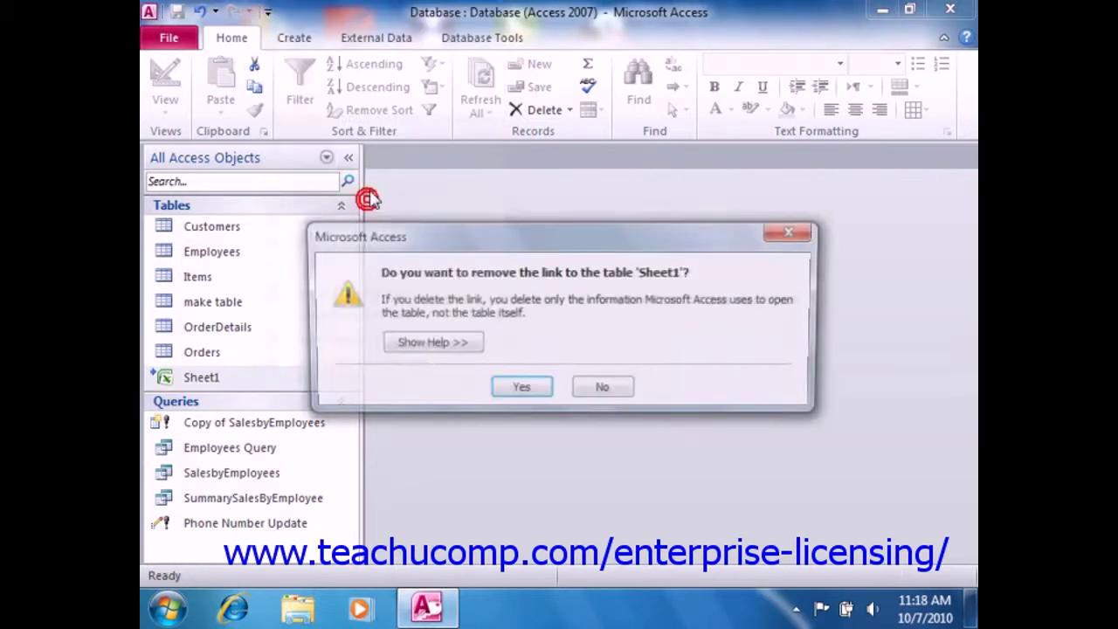
left_click(525, 390)
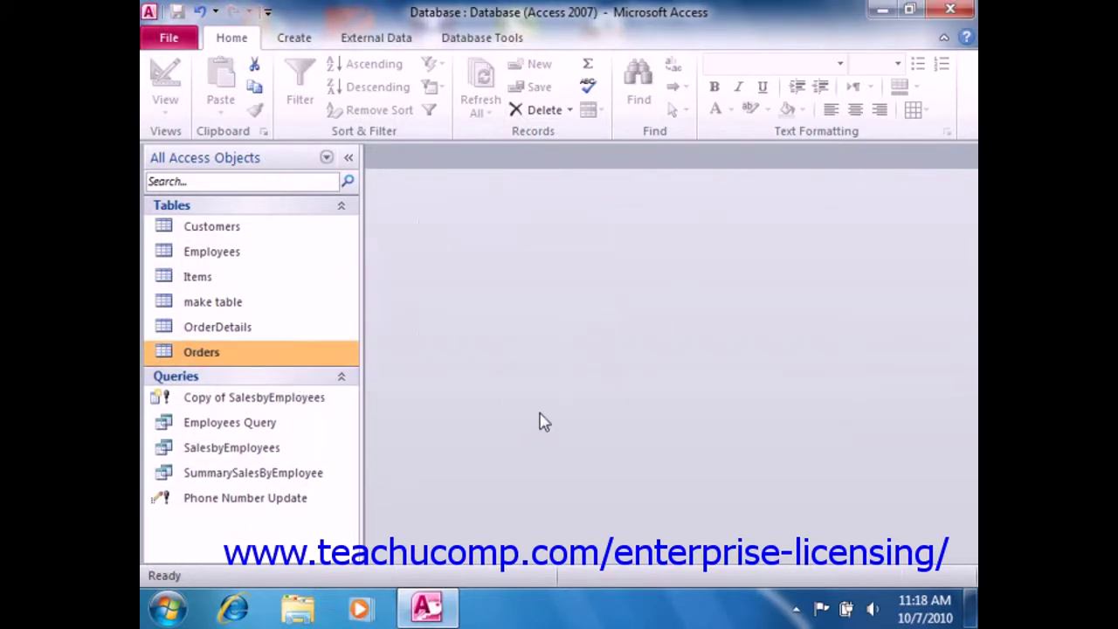